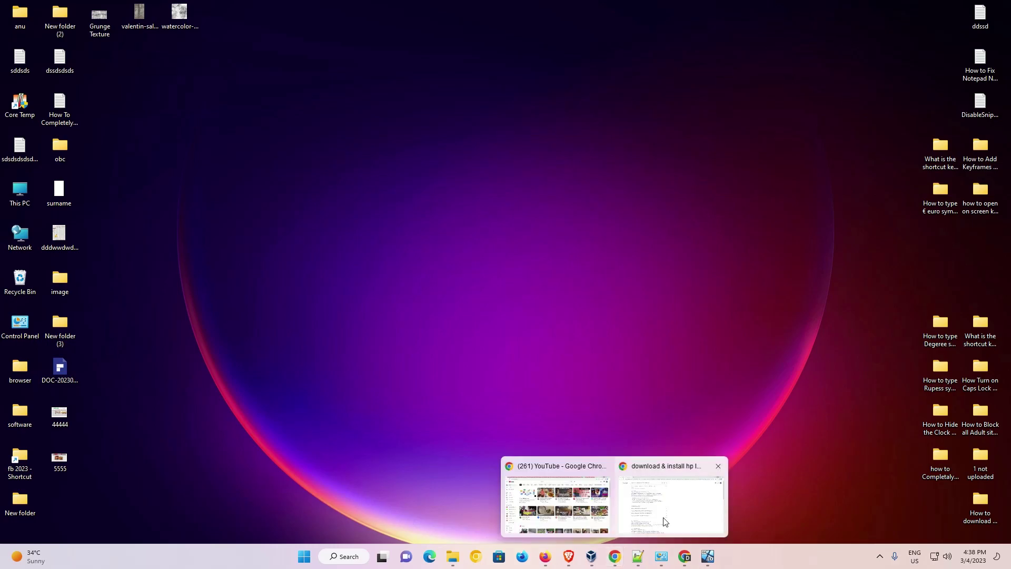
Step: Switch to Chrome and search Google for "download & install hp laser 107a printer driver"
click(672, 500)
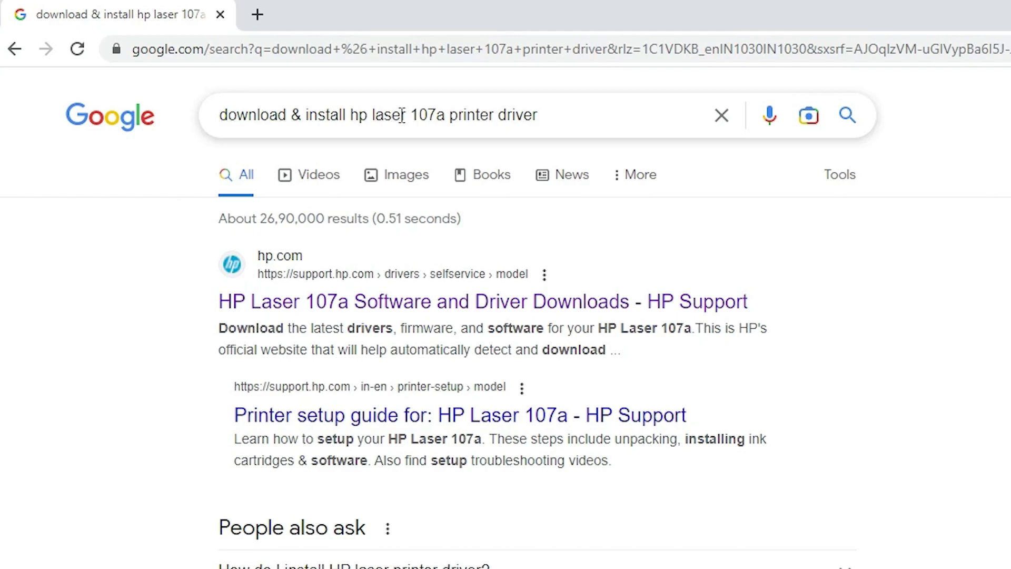
triple_click(508, 115)
key(Return)
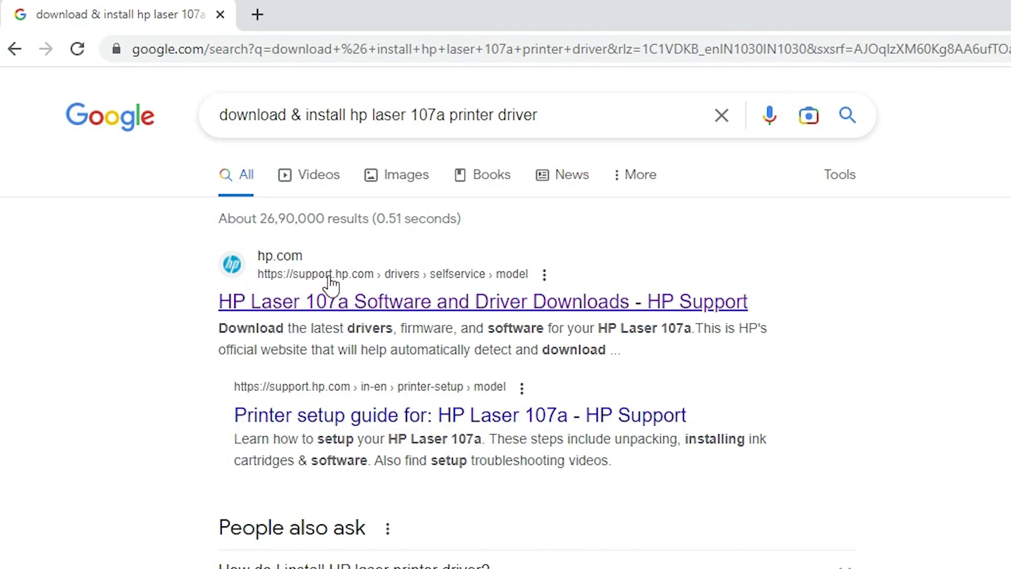
Step: Open the "HP Laser 107a Software and Driver Downloads - HP Support" result in a new tab and switch to it
right_click(270, 310)
click(314, 325)
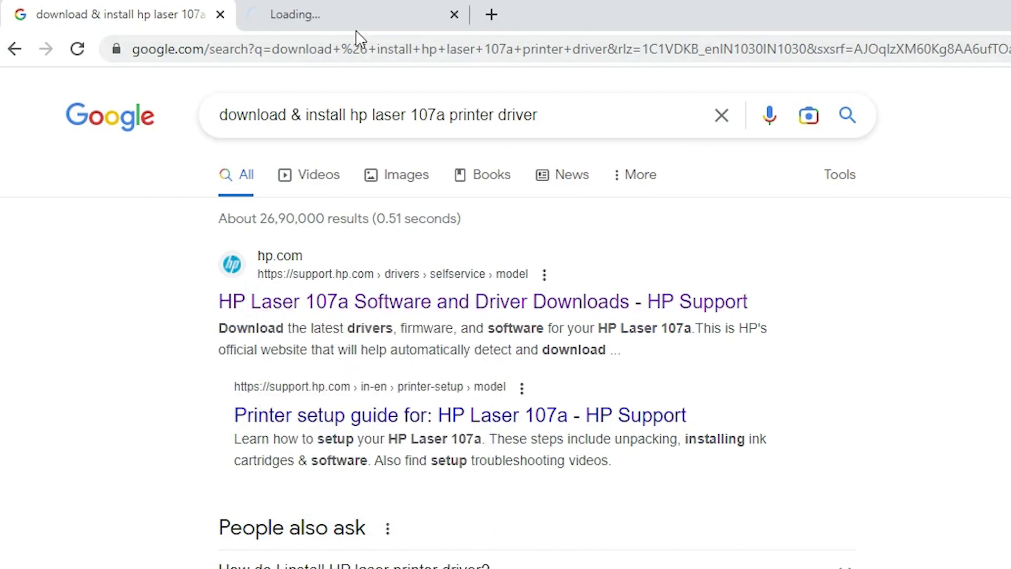
click(324, 8)
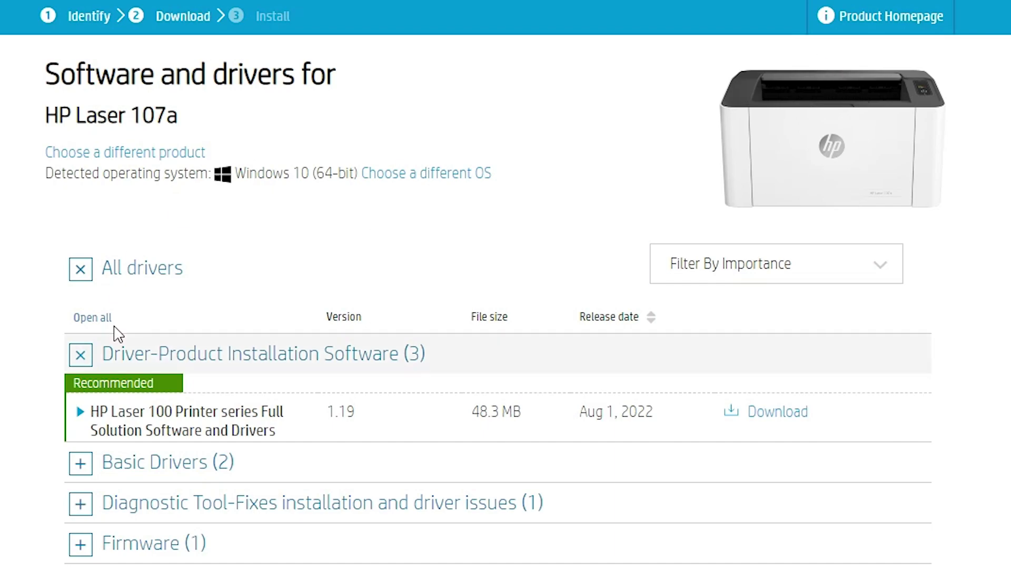
Step: Download the recommended HP Laser 100 Printer series Full Solution Software and Drivers, accepting the default duplicate handling, and return to the desktop
scroll(231, 370, down, 2)
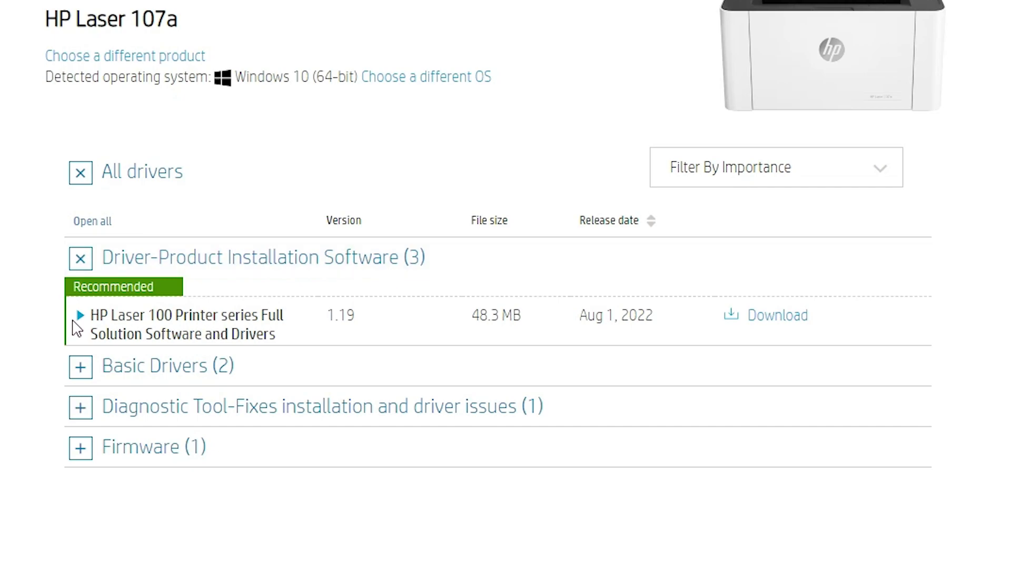
click(757, 333)
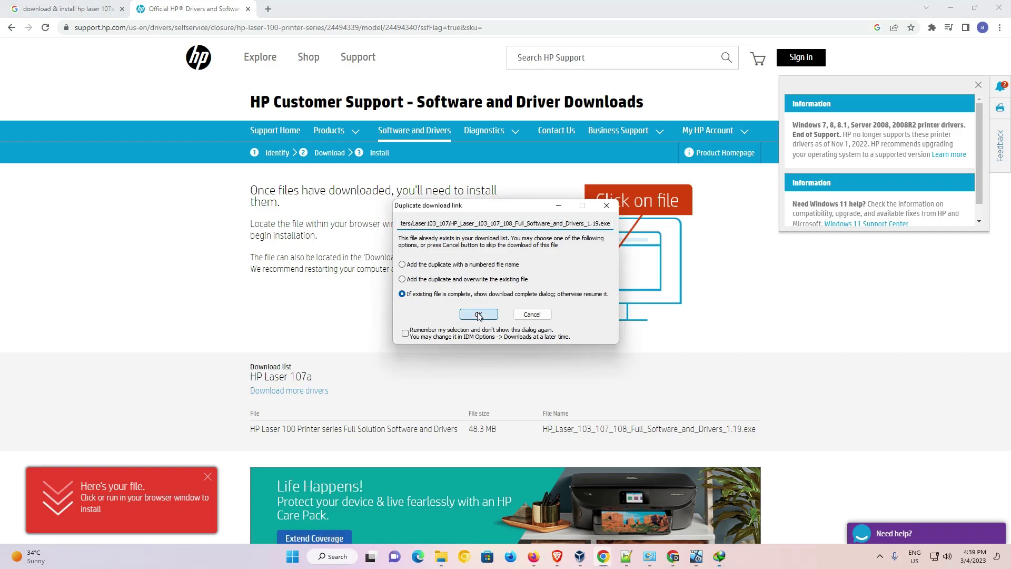
click(478, 314)
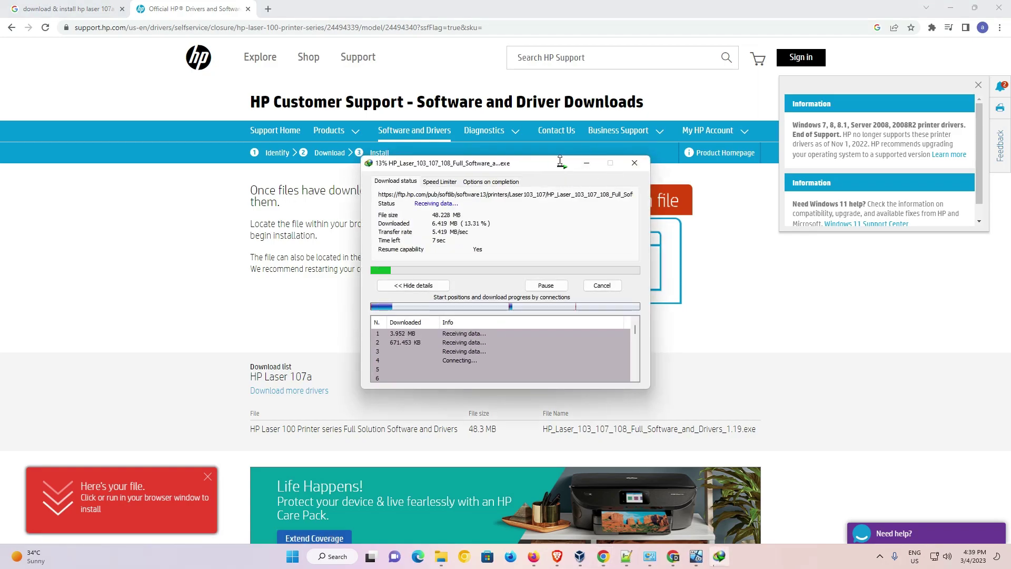
click(950, 7)
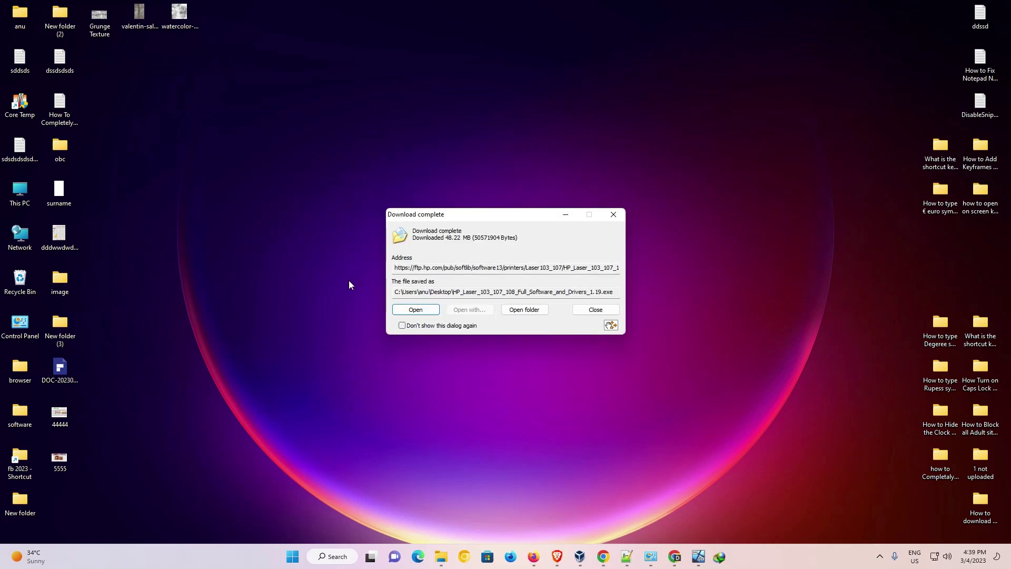
click(605, 310)
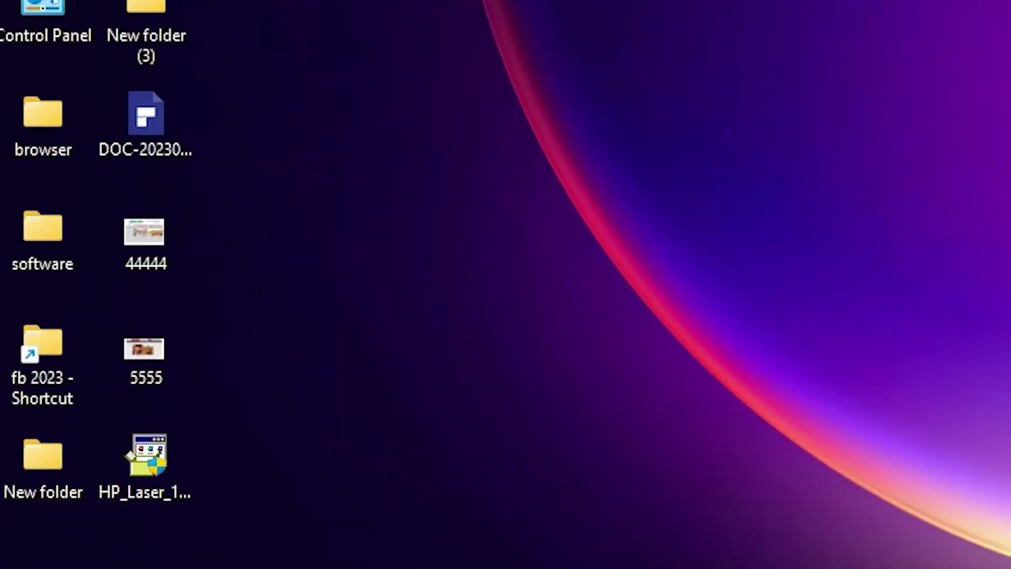
Step: Set the downloaded HP Laser installer apart on the desktop and extract it with WinRAR into the default destination folder
drag(129, 468, 356, 34)
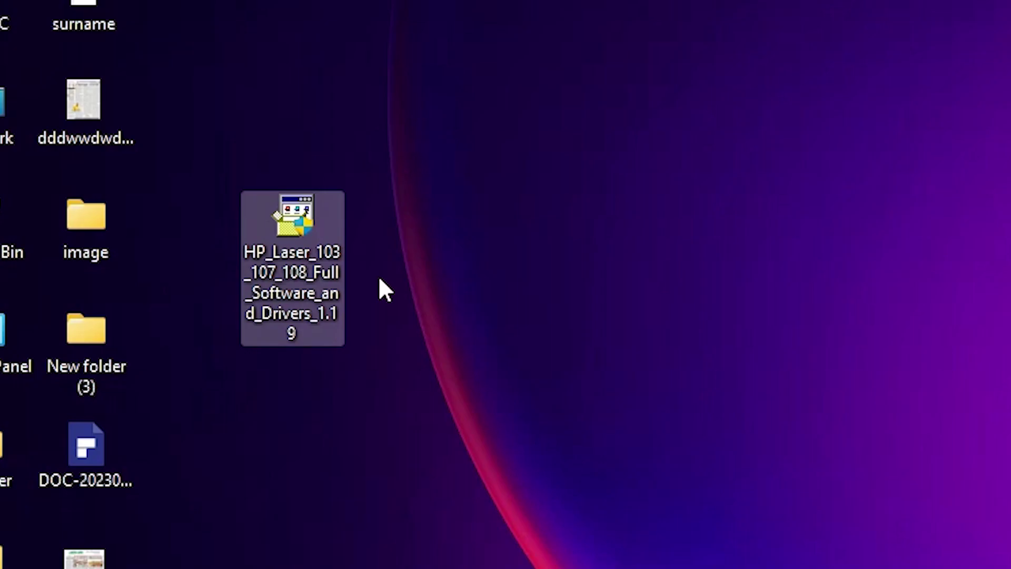
right_click(318, 243)
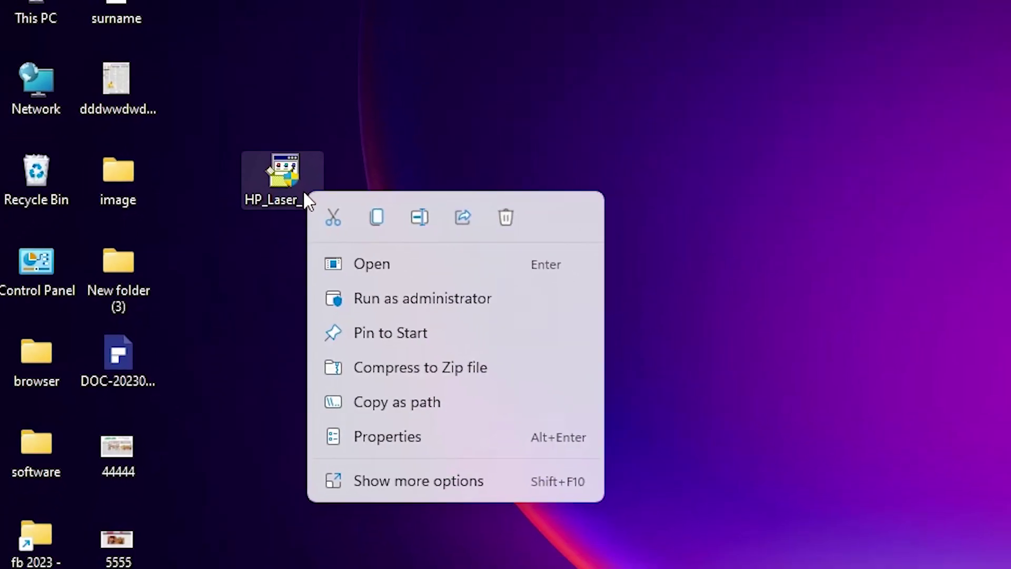
click(491, 479)
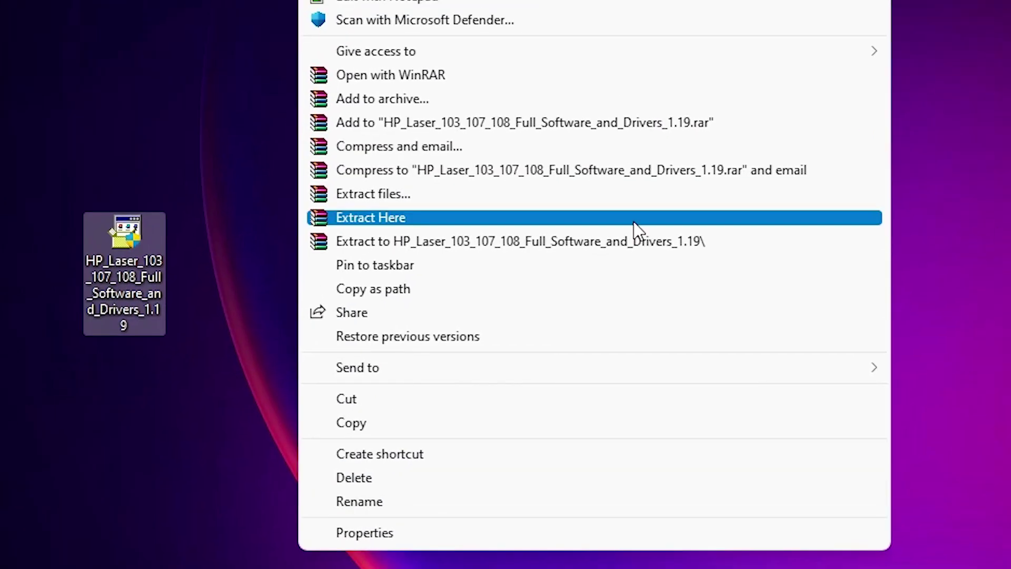
click(461, 196)
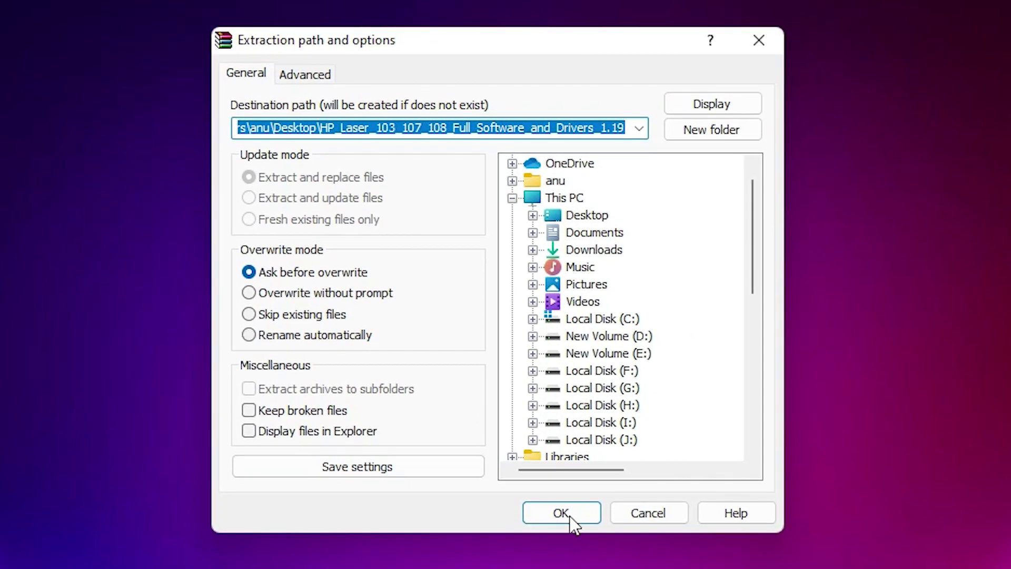
click(570, 514)
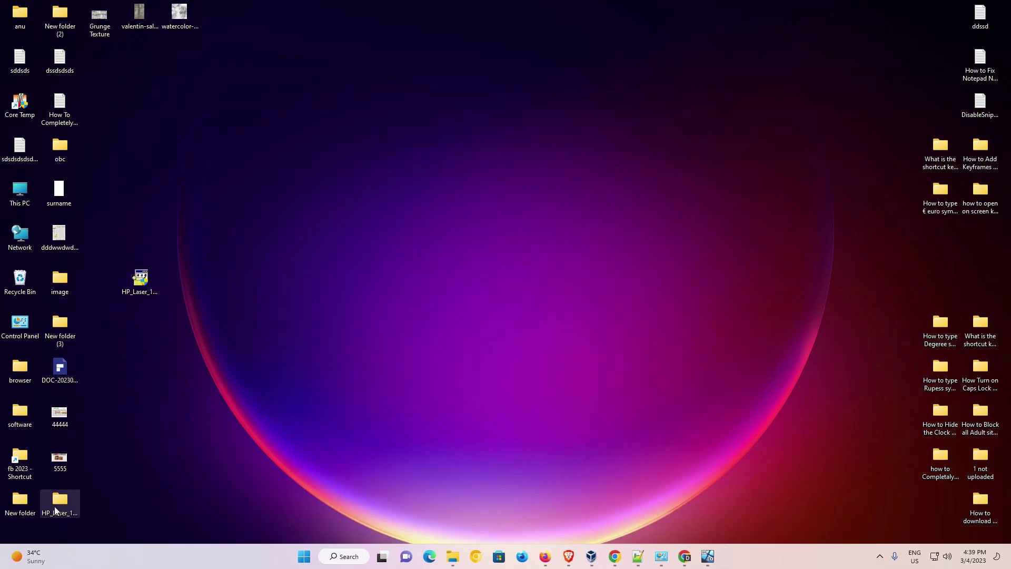
Step: Place the extracted driver folder below the installer and examine the contents of its Printer > SPL subfolder
drag(55, 507, 135, 329)
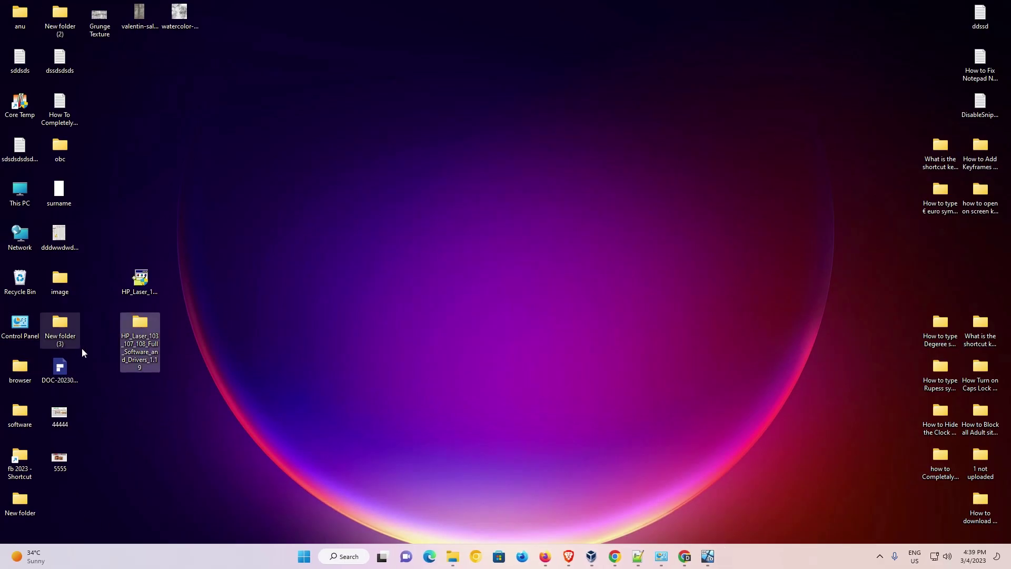
double_click(130, 323)
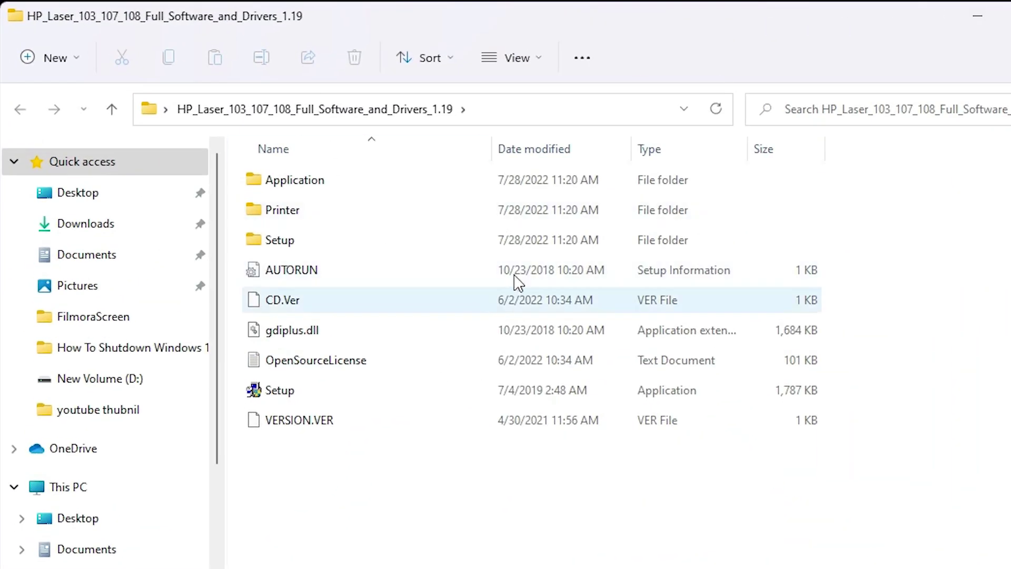
double_click(275, 210)
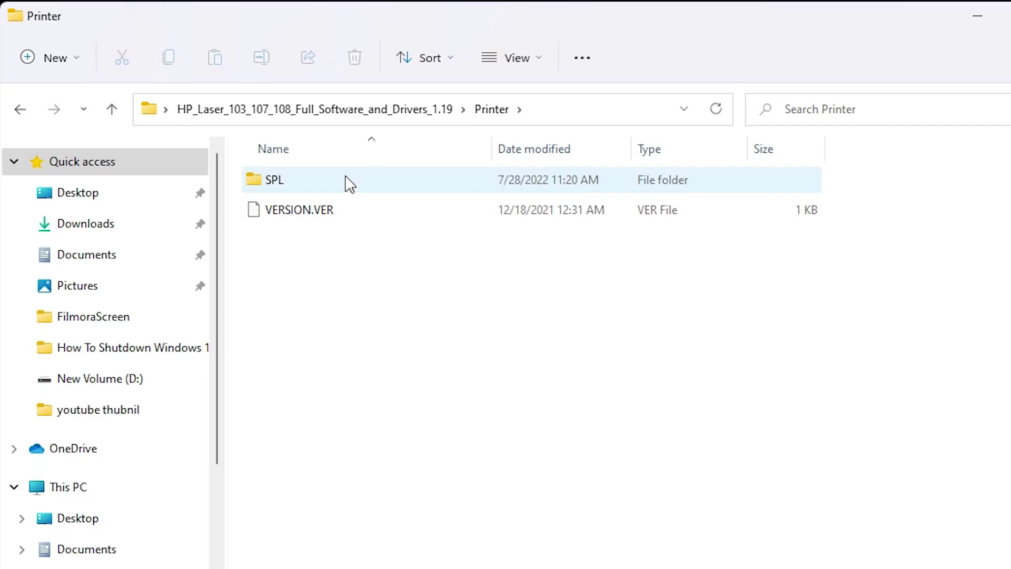
double_click(348, 184)
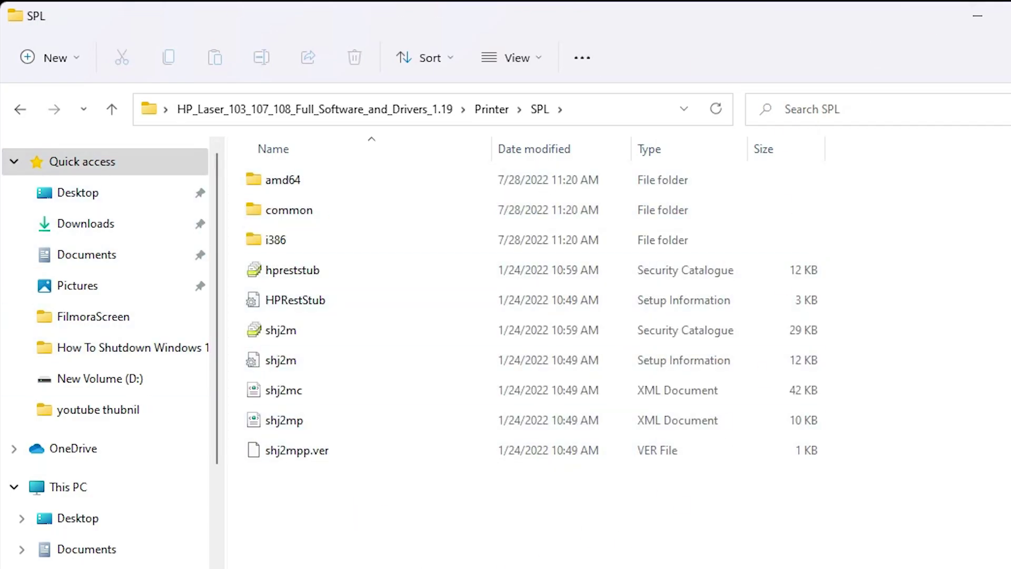
key(super+d)
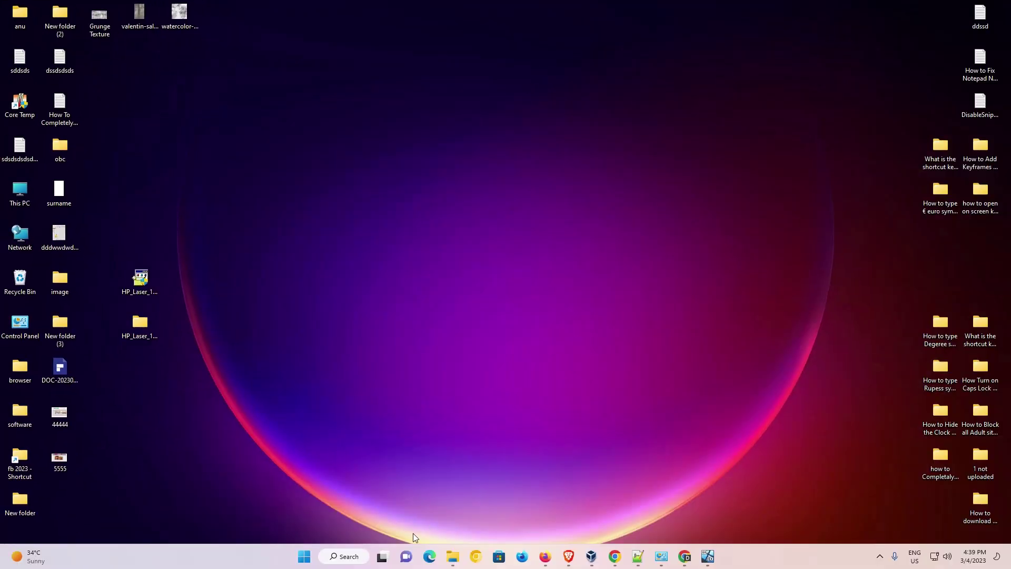
Step: Find Control Panel by searching for "con" and open Devices and Printers
click(310, 561)
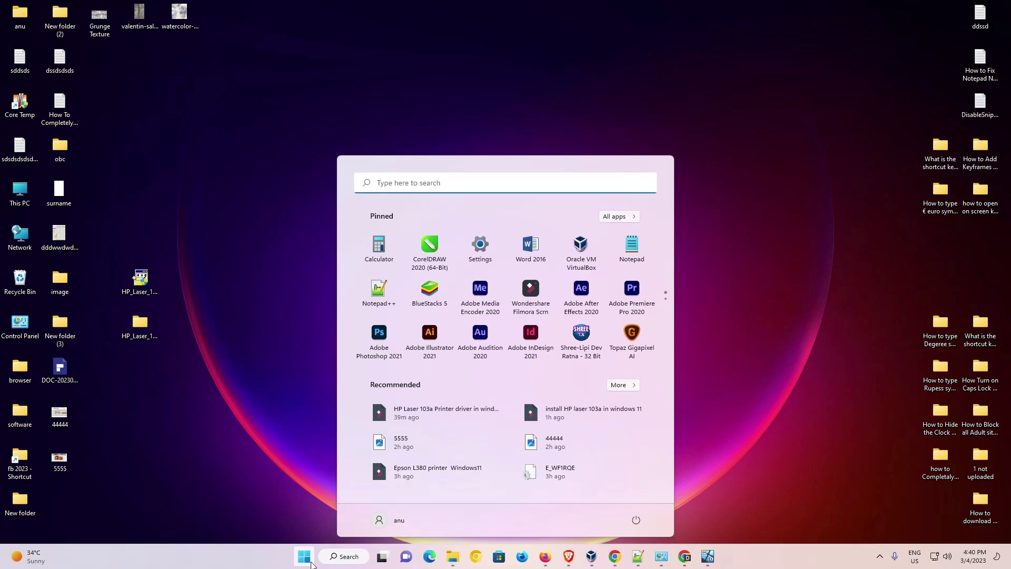
text(con)
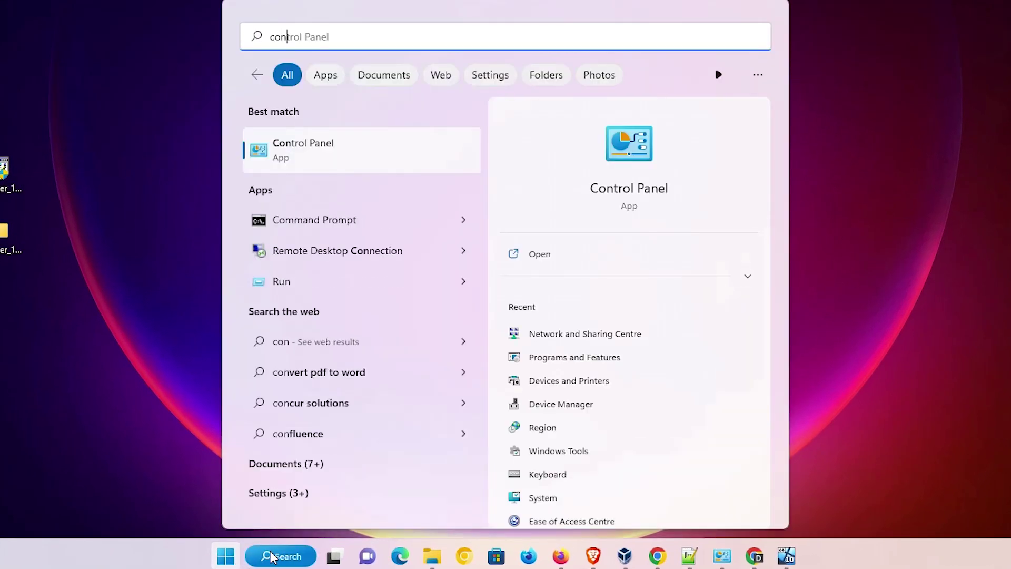
click(322, 164)
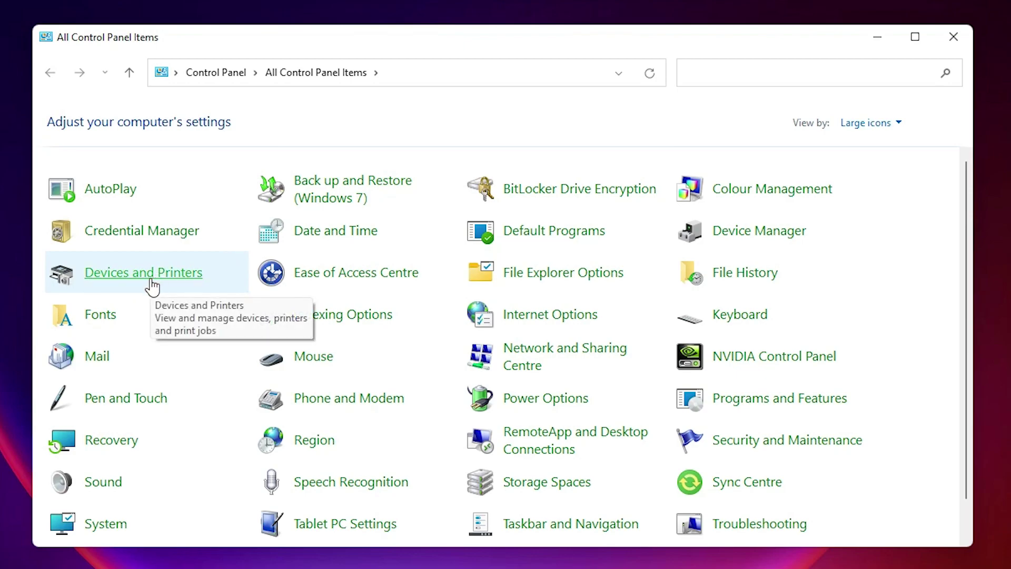
click(199, 284)
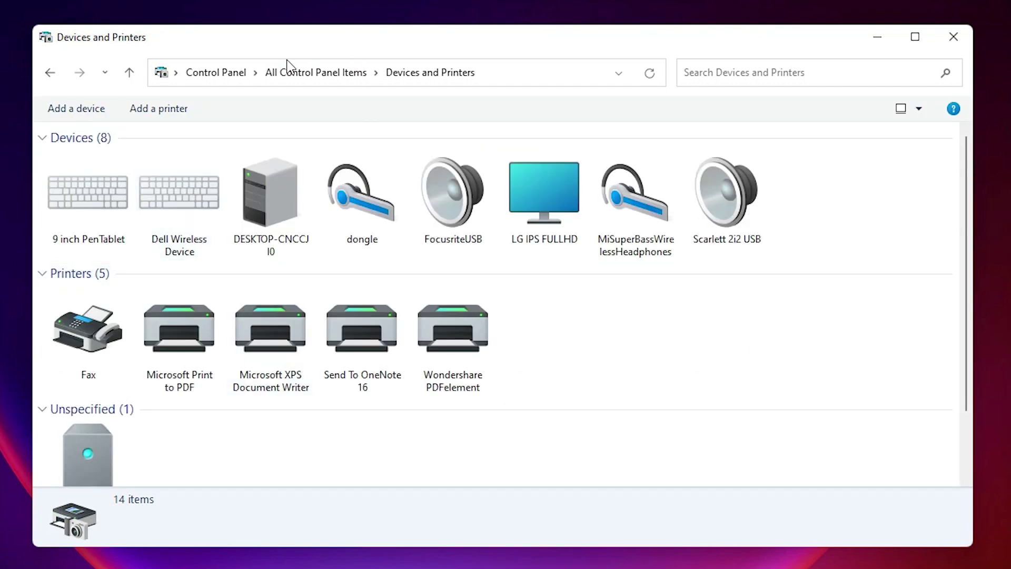
Step: Start adding an unlisted printer, choosing to add a local printer or network printer with manual settings
click(174, 120)
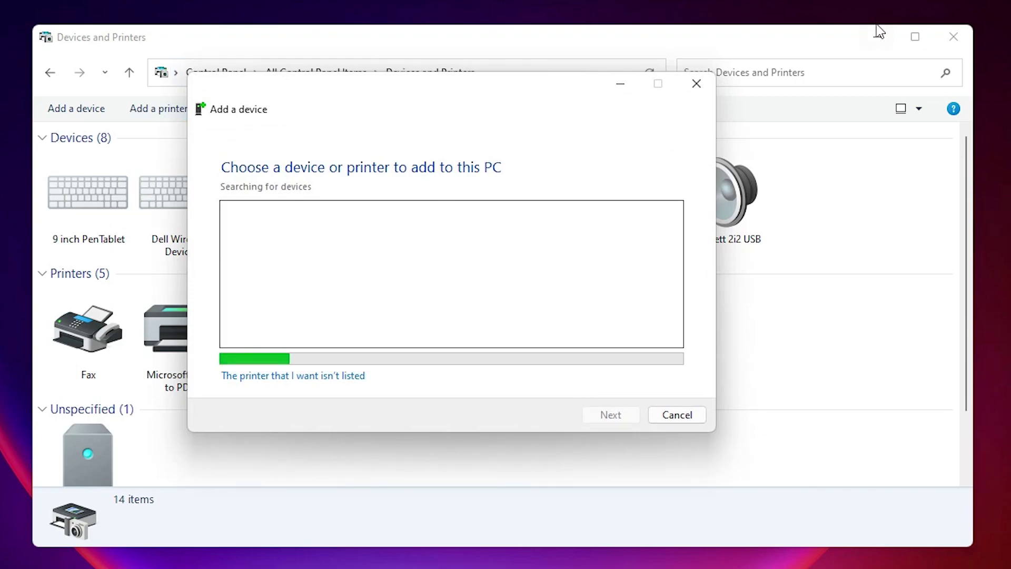
click(876, 35)
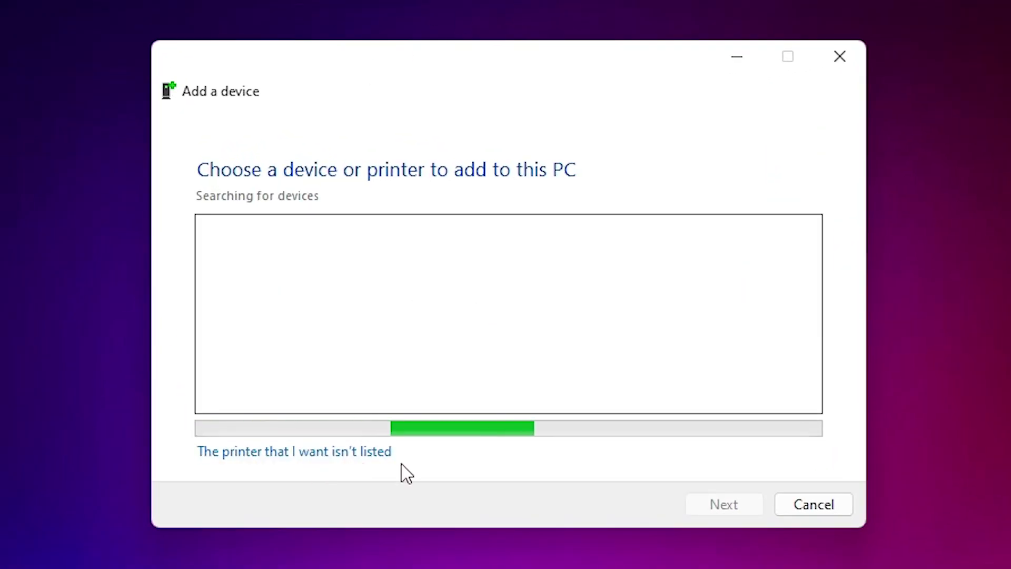
click(368, 454)
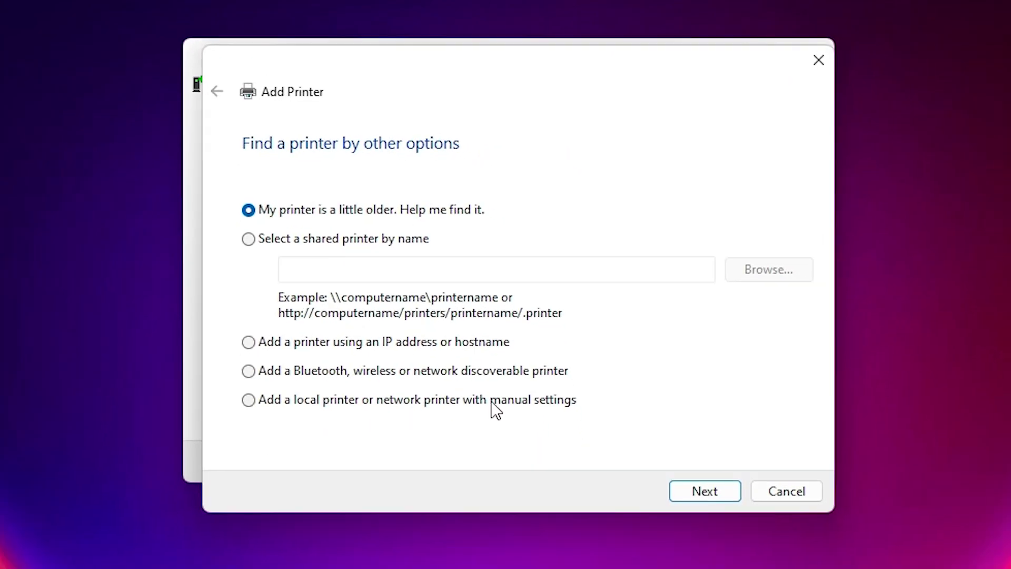
click(254, 400)
click(705, 492)
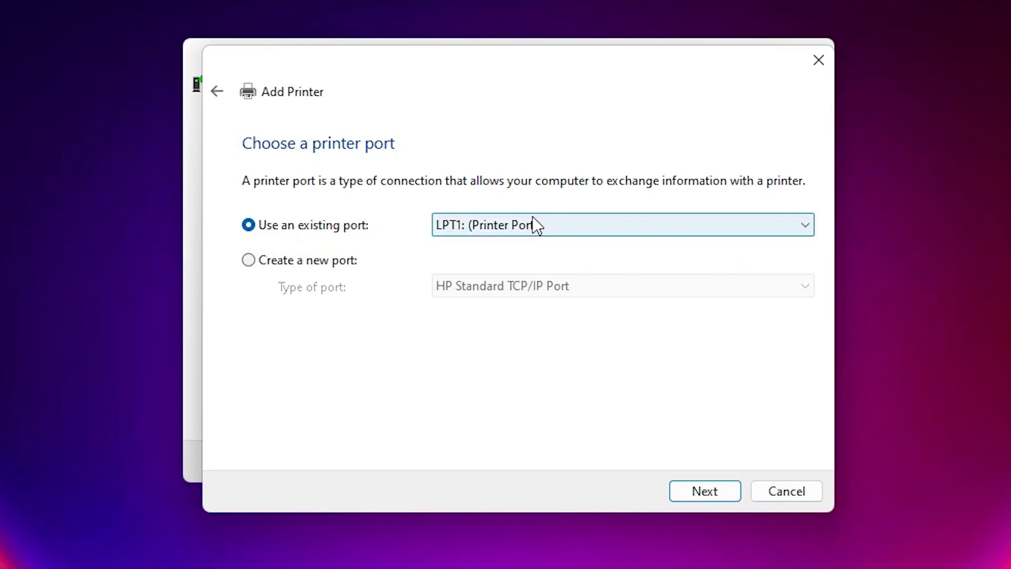
Step: Use the existing port USB_001 (Local Port) for the new printer and continue to driver selection
click(513, 231)
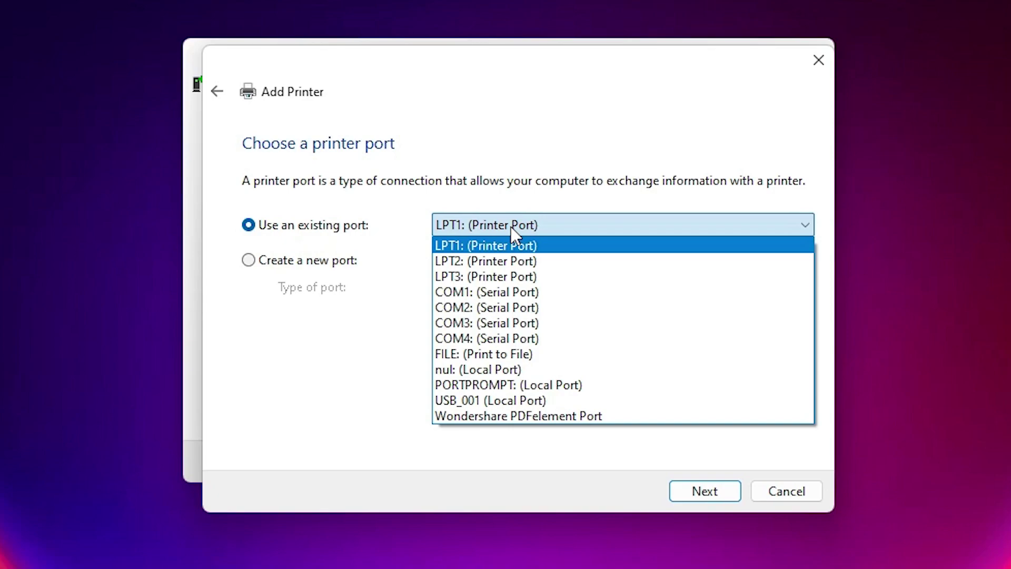
click(514, 401)
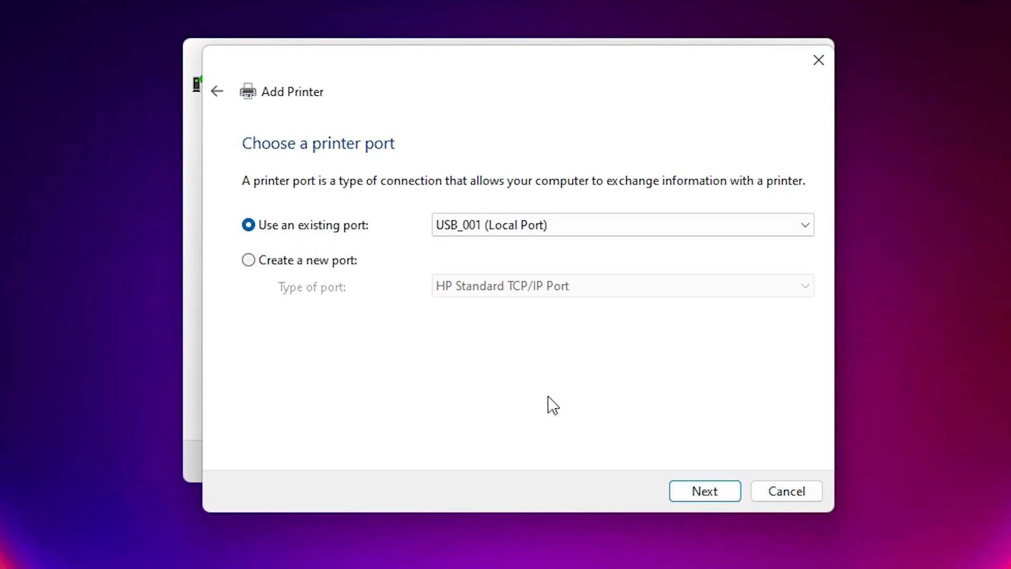
click(696, 482)
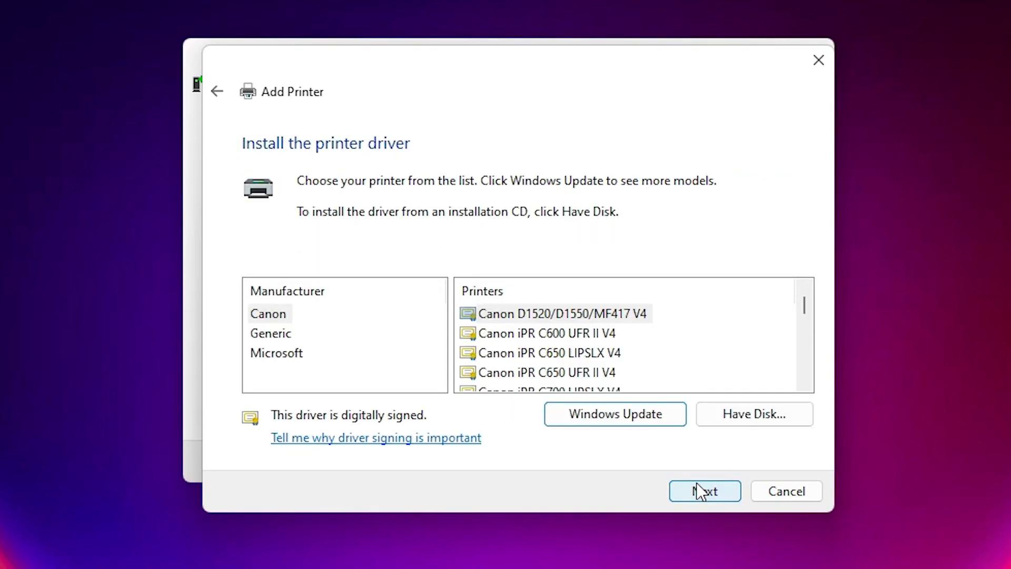
Step: Choose to install the driver from disk and browse to the extracted HP_Laser_103_107_108 driver folder on the Desktop
click(741, 412)
click(676, 384)
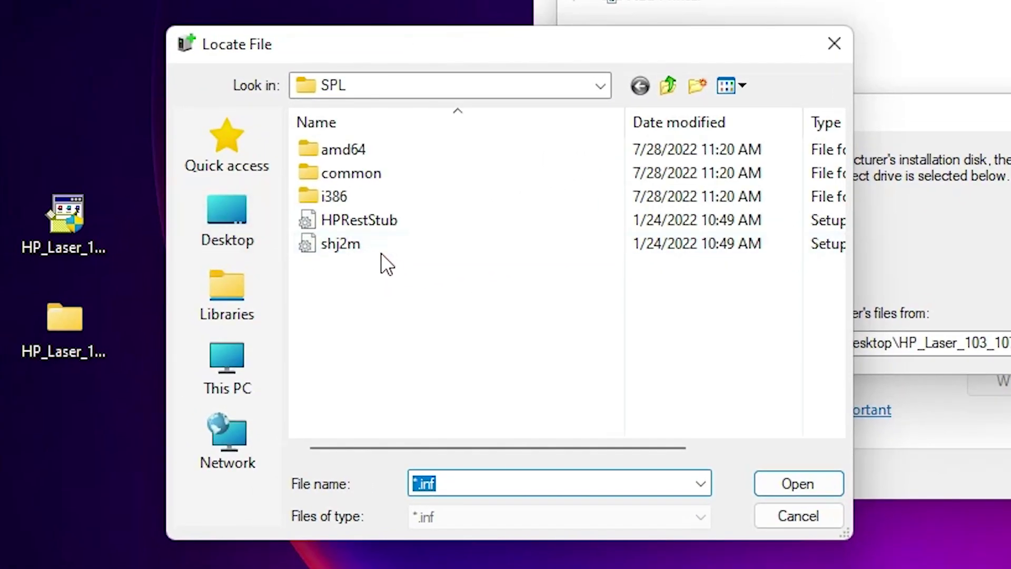
click(243, 235)
scroll(599, 306, down, 4)
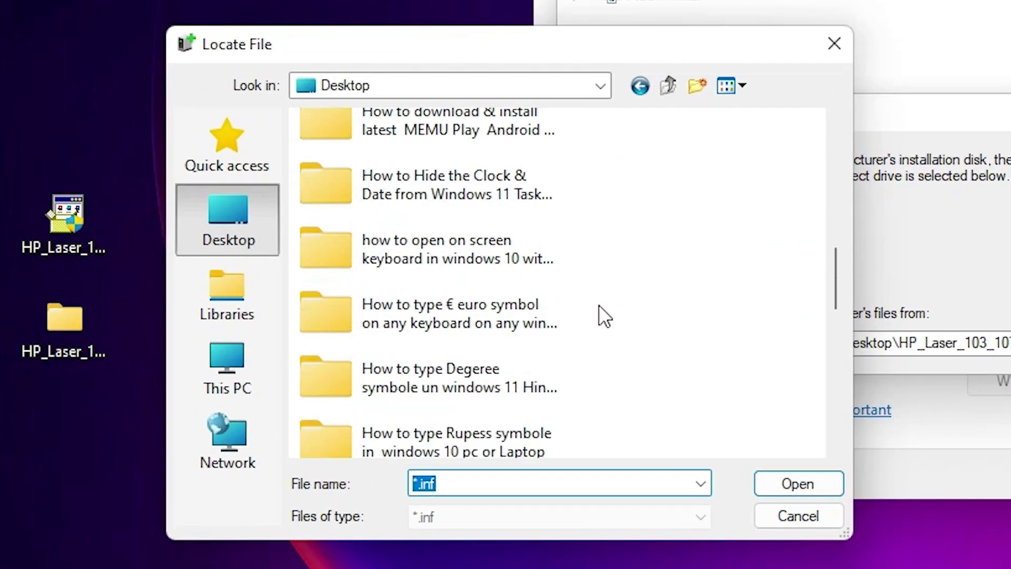
scroll(599, 304, down, 5)
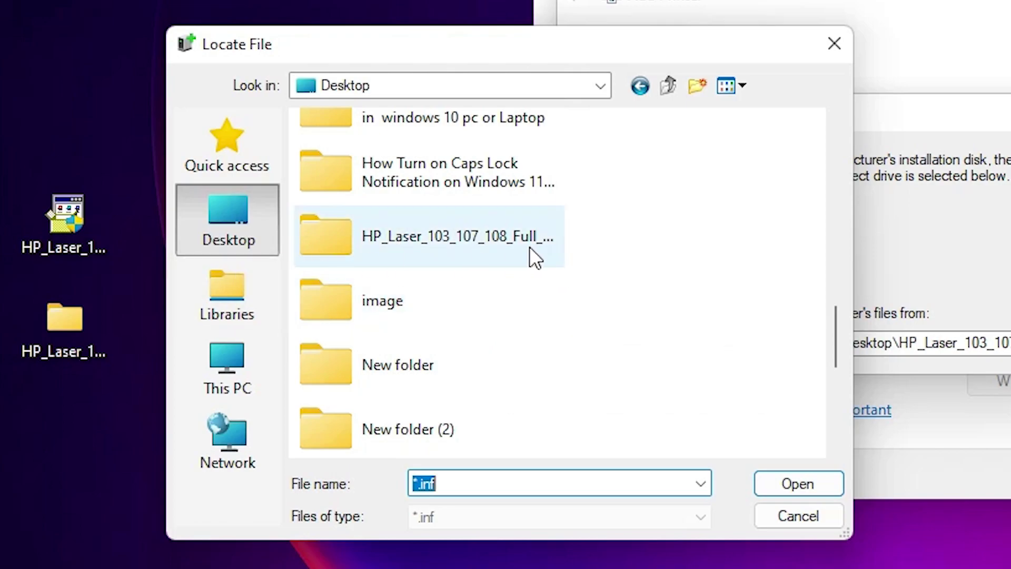
double_click(458, 247)
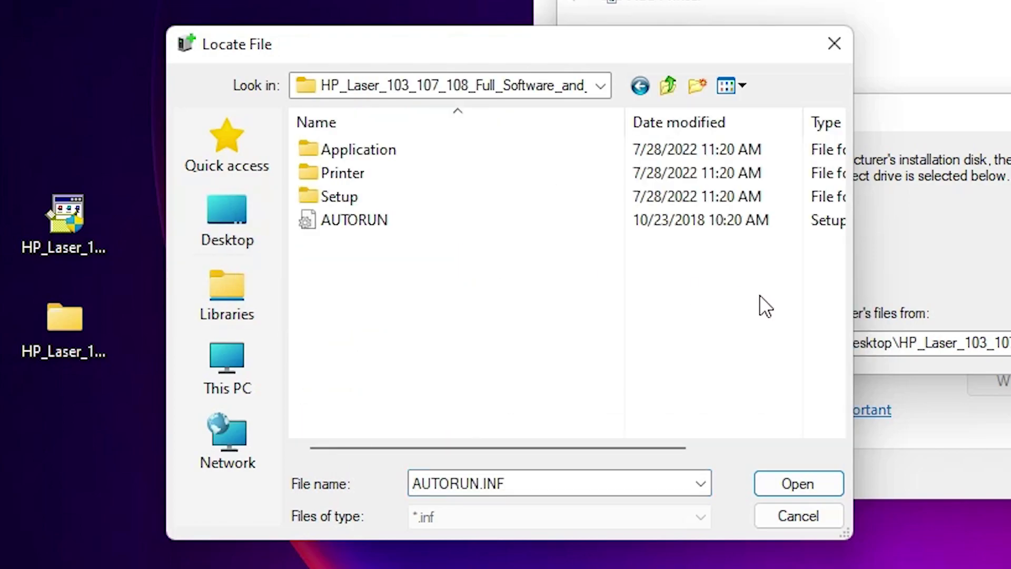
Step: Load the HPRestStub.inf file from the driver folder's Printer > SPL subfolder as the installation source
double_click(349, 169)
double_click(345, 153)
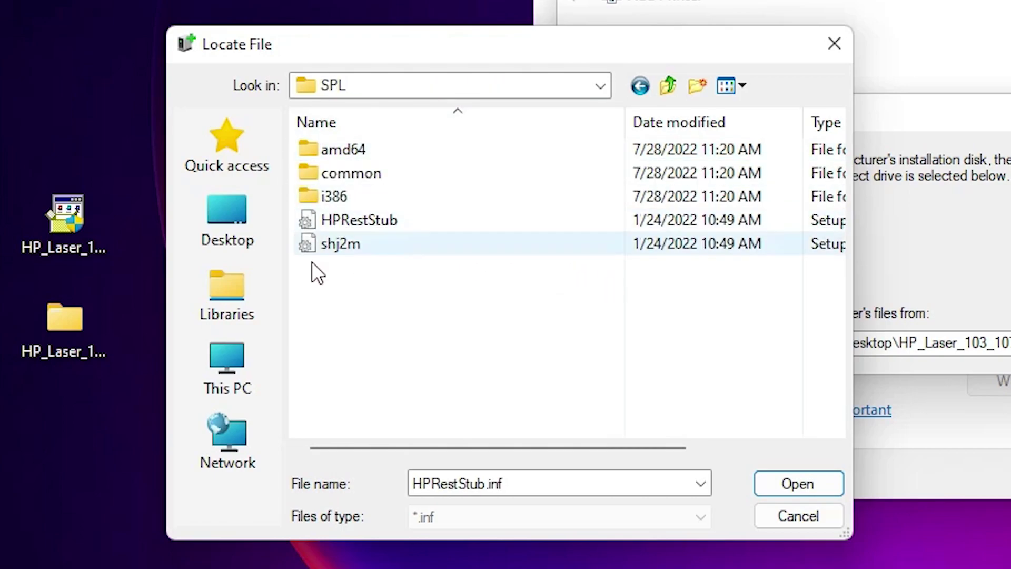
double_click(371, 220)
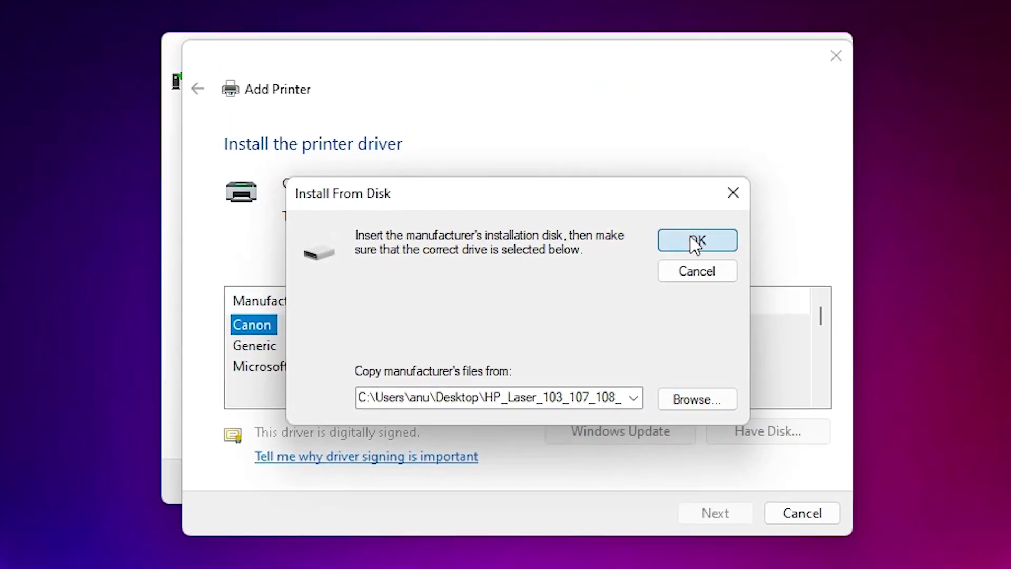
click(1010, 165)
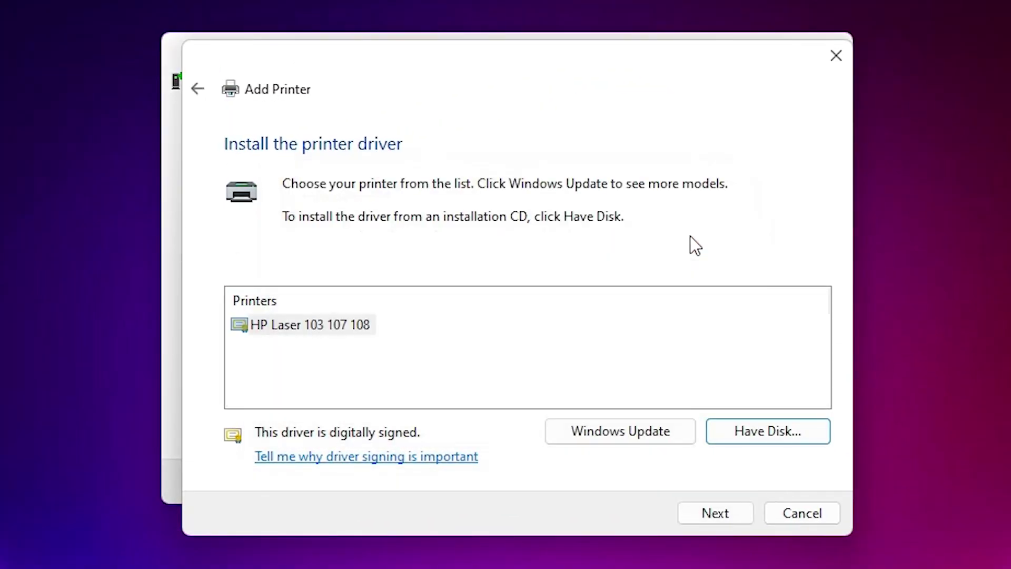
Step: Select the HP Laser 103 107 108 printer model and install its driver
click(284, 334)
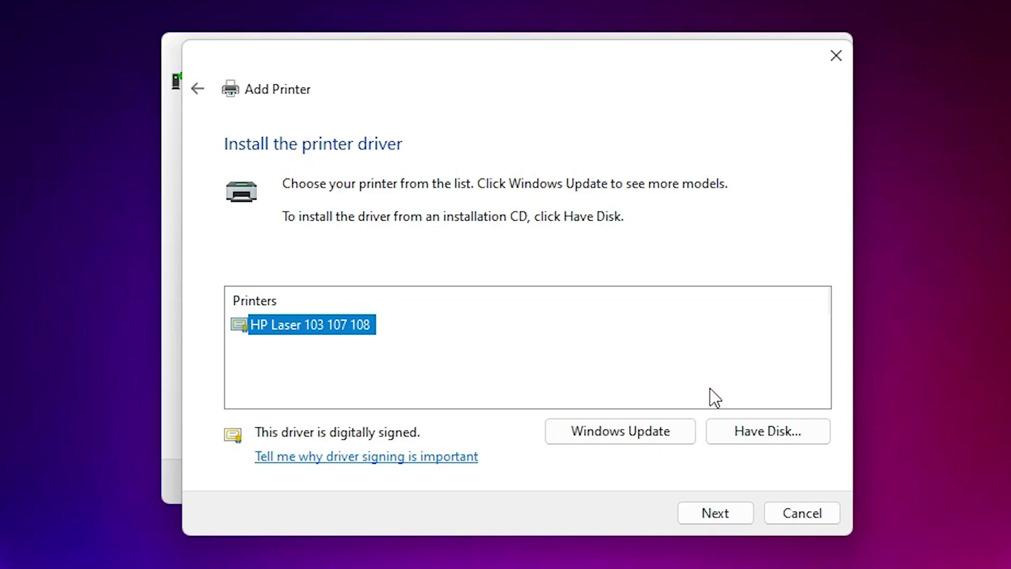
click(722, 513)
click(722, 514)
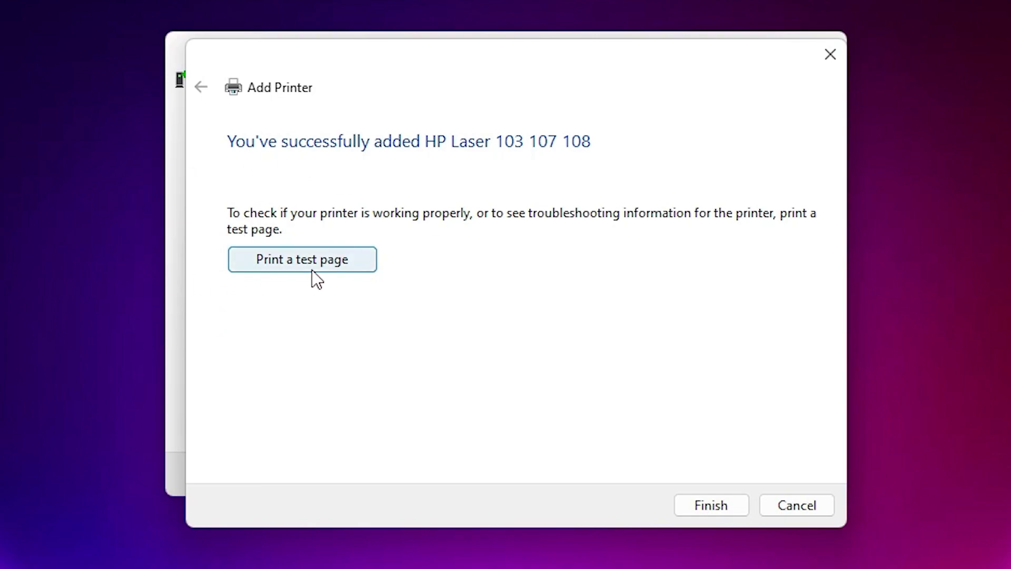
Step: Finish adding the printer without printing a test page, and bring up Devices and Printers to check for it
click(715, 505)
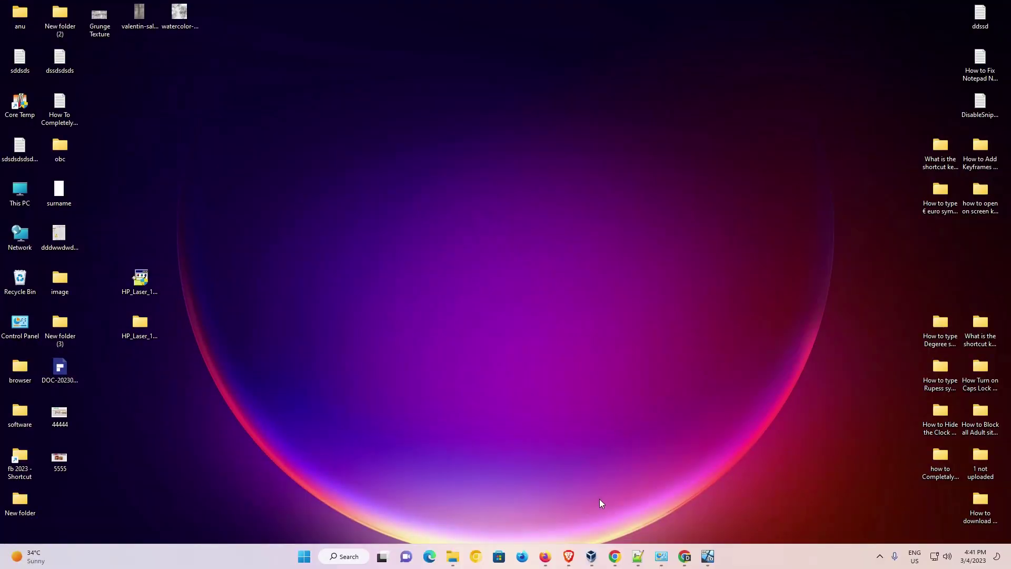
mouse_move(663, 561)
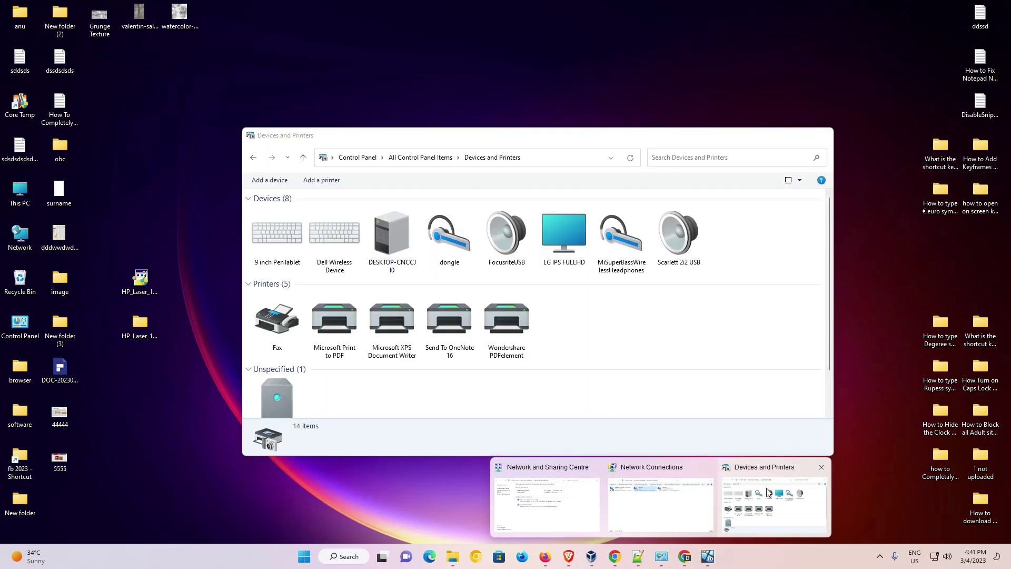
click(768, 492)
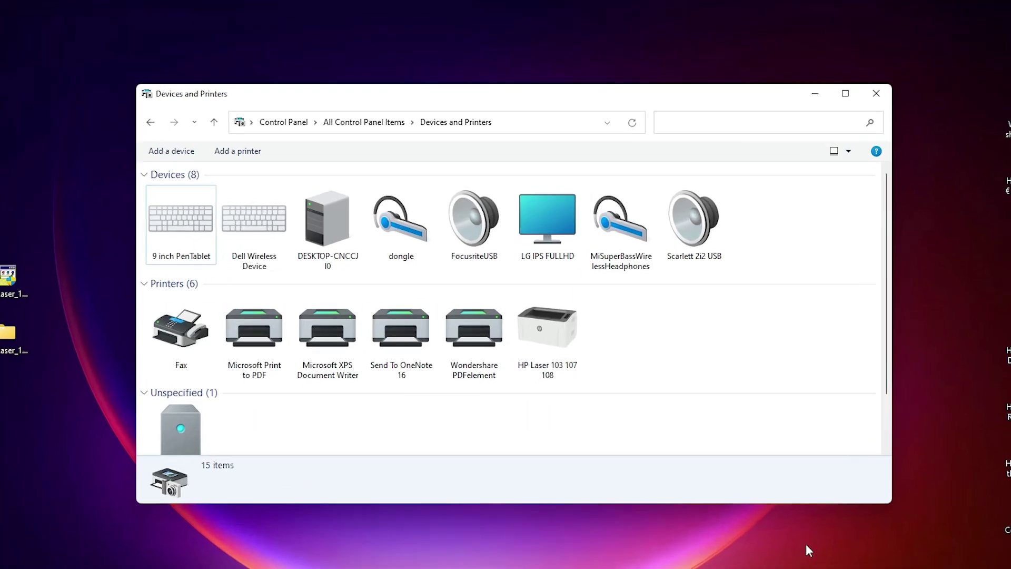